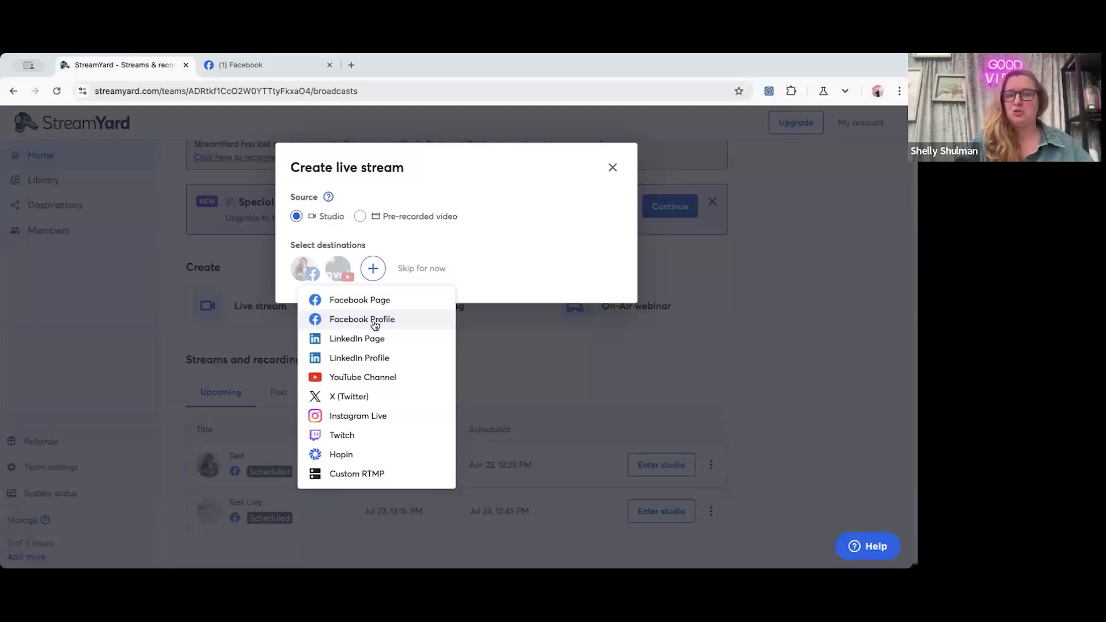
pyautogui.click(376, 301)
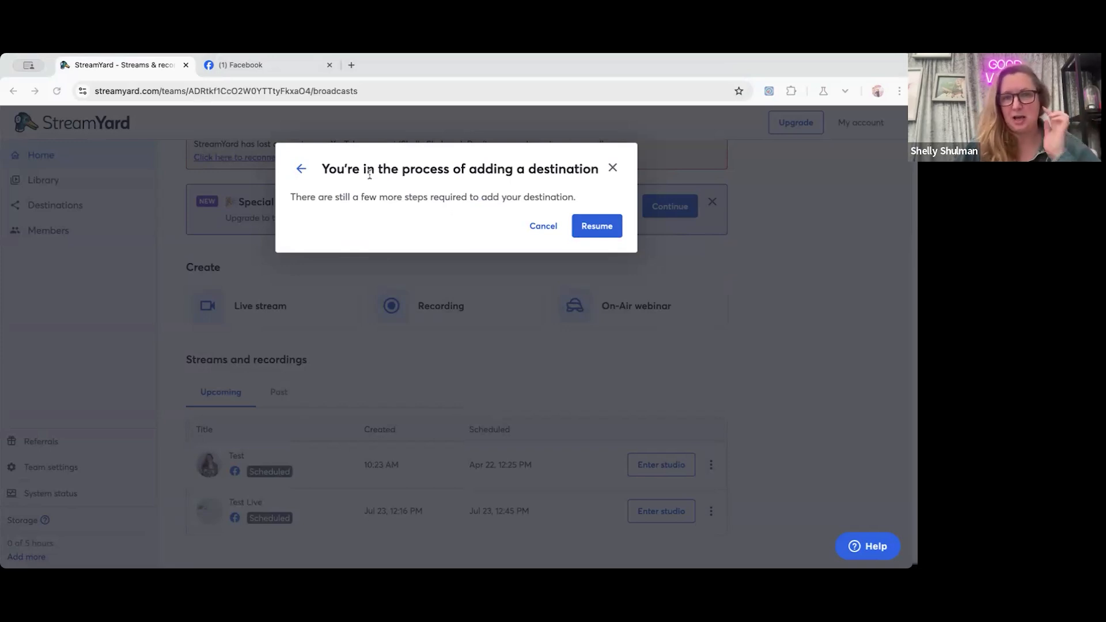
pyautogui.click(318, 310)
pyautogui.click(373, 269)
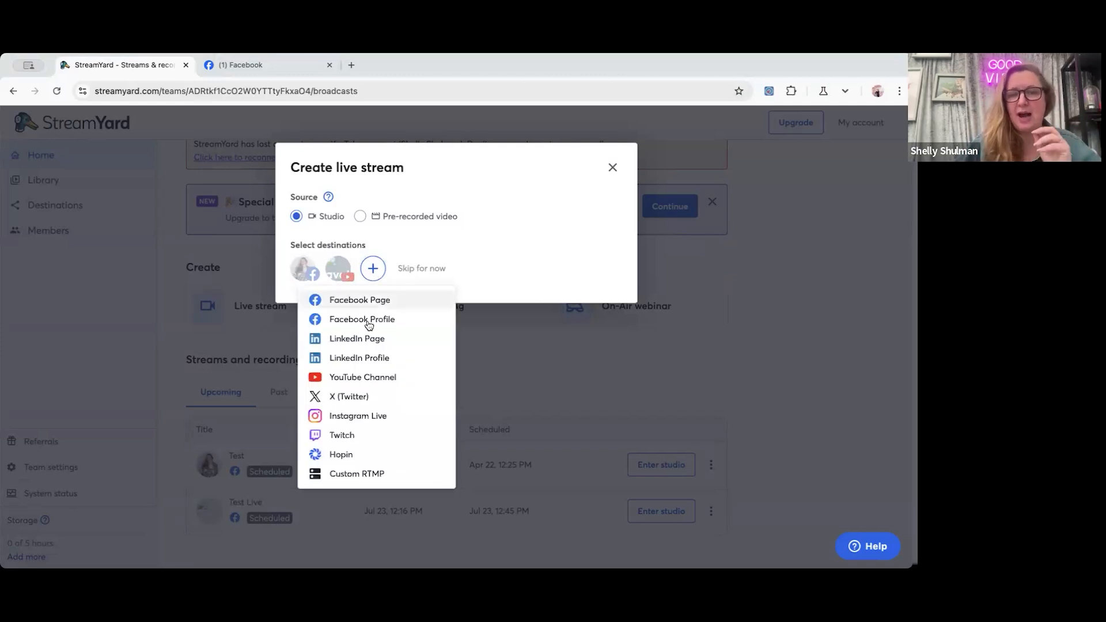
pyautogui.click(369, 320)
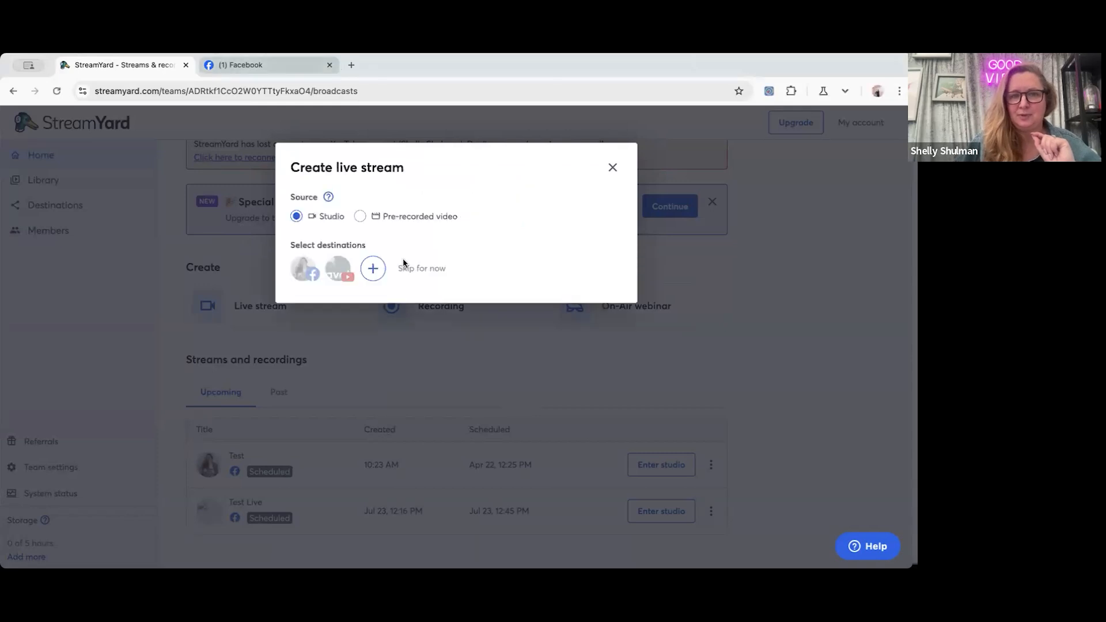
# Select the connected Facebook profile as destination and fill in the title "Test Example Live" and description "Example Live".
pyautogui.click(299, 272)
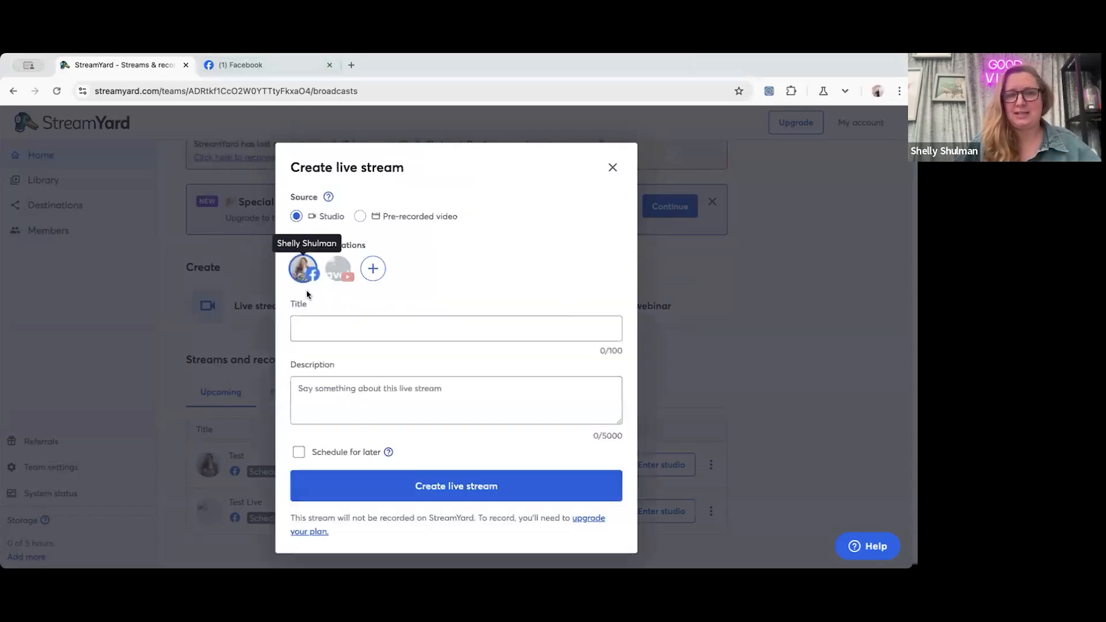
pyautogui.click(326, 331)
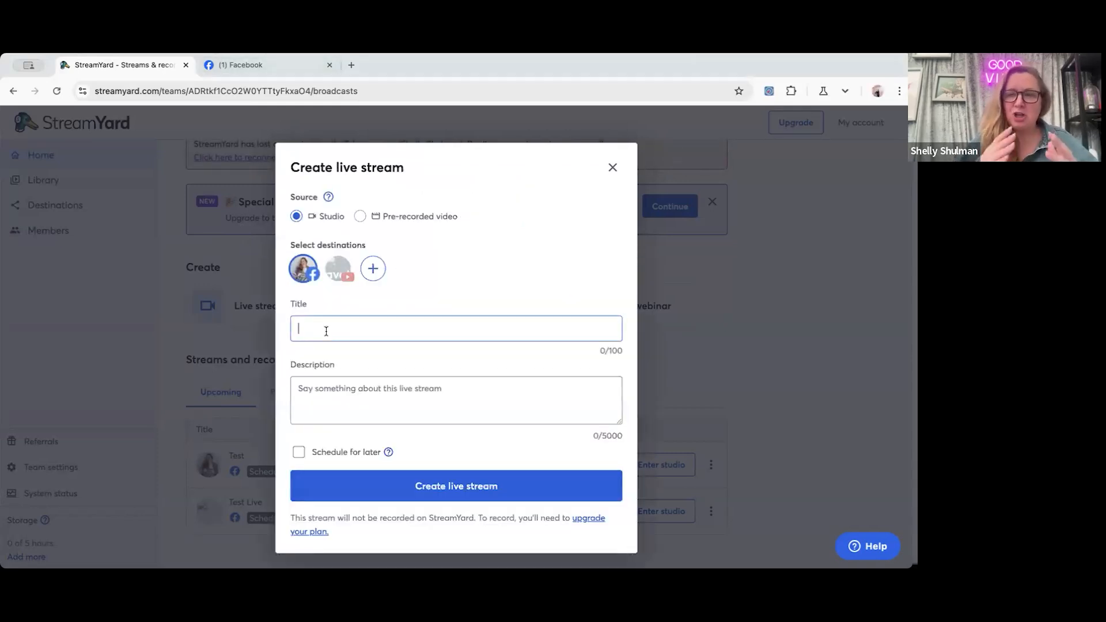
pyautogui.write('Test ')
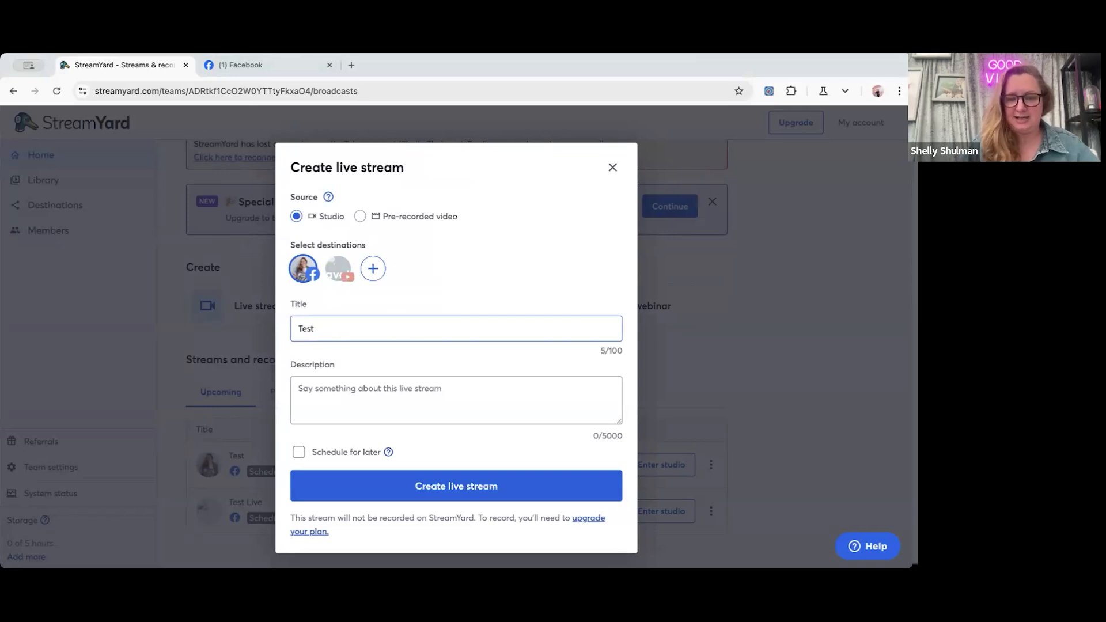
pyautogui.write('Example Live')
pyautogui.click(341, 366)
pyautogui.write('Exampl')
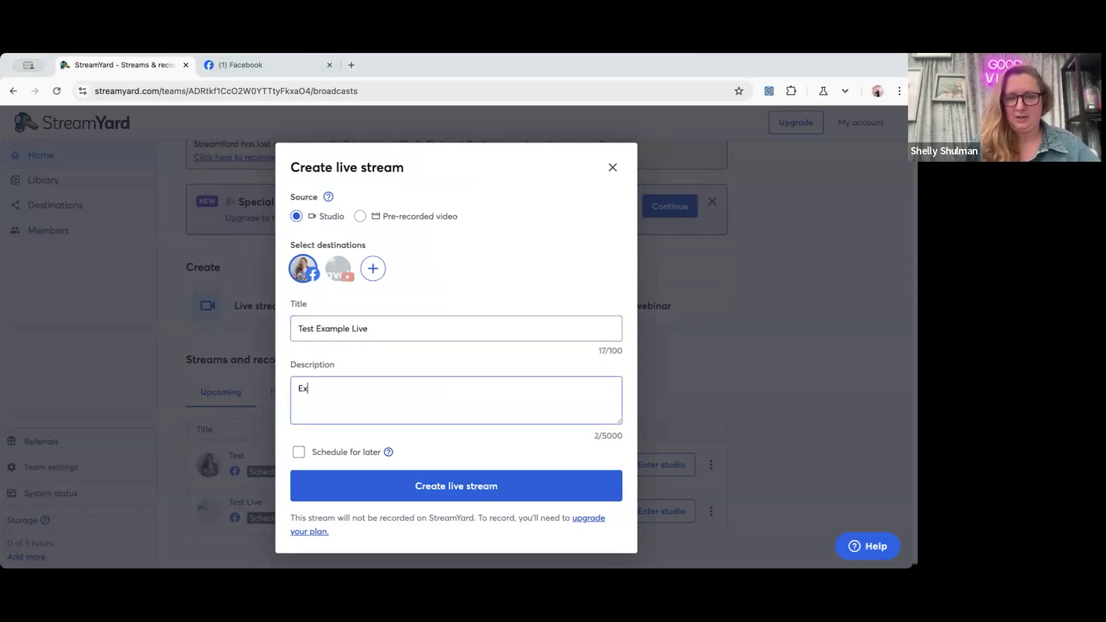
pyautogui.write('e Live')
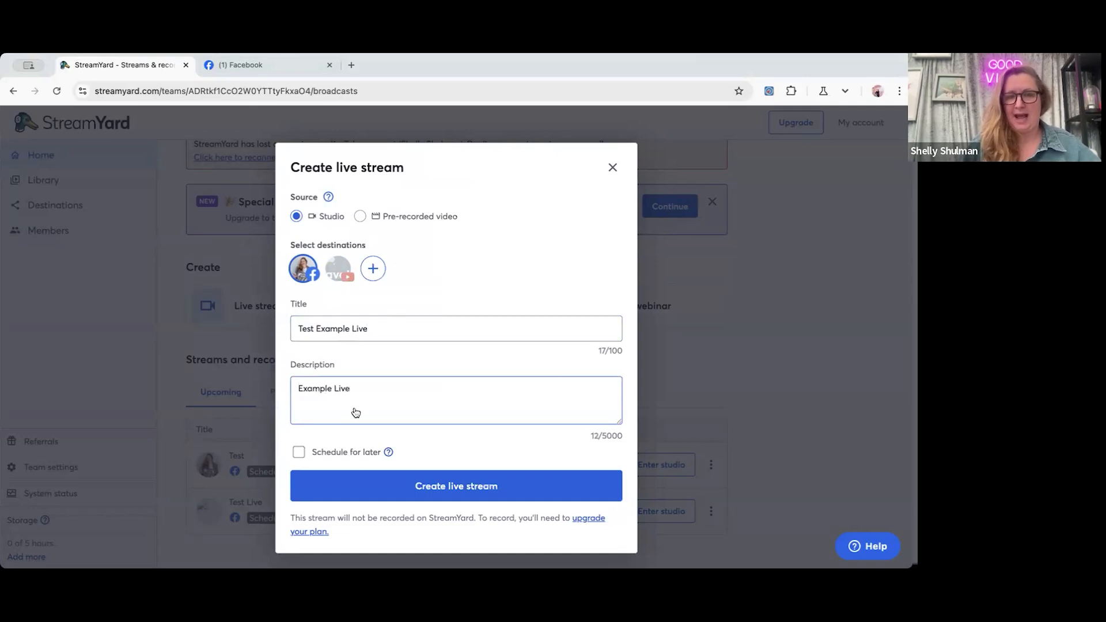
# Schedule the live stream for later, on Apr 22, 2025 at 07:00 PM.
pyautogui.click(321, 451)
pyautogui.scroll(-1, 318, 487)
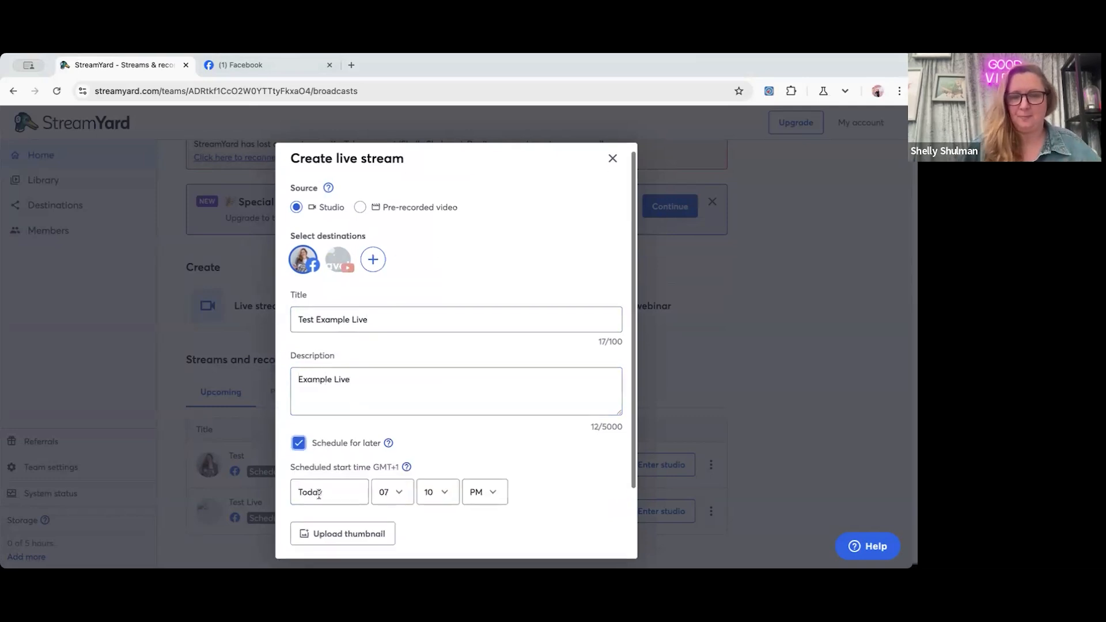
pyautogui.scroll(-1, 319, 493)
pyautogui.click(324, 444)
pyautogui.click(311, 393)
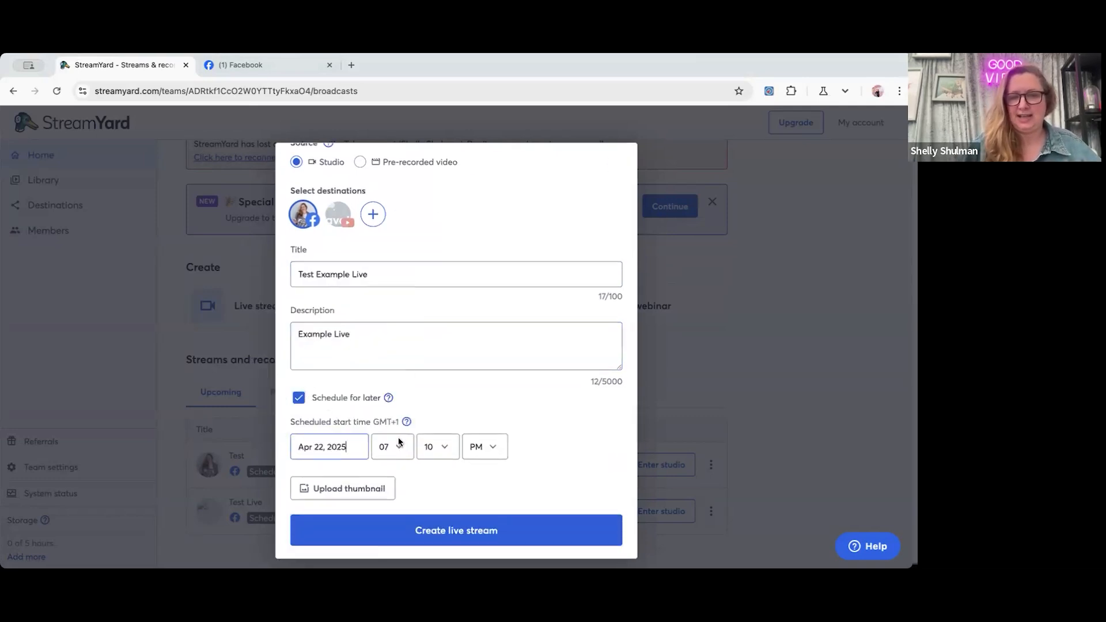
pyautogui.click(435, 448)
pyautogui.click(434, 420)
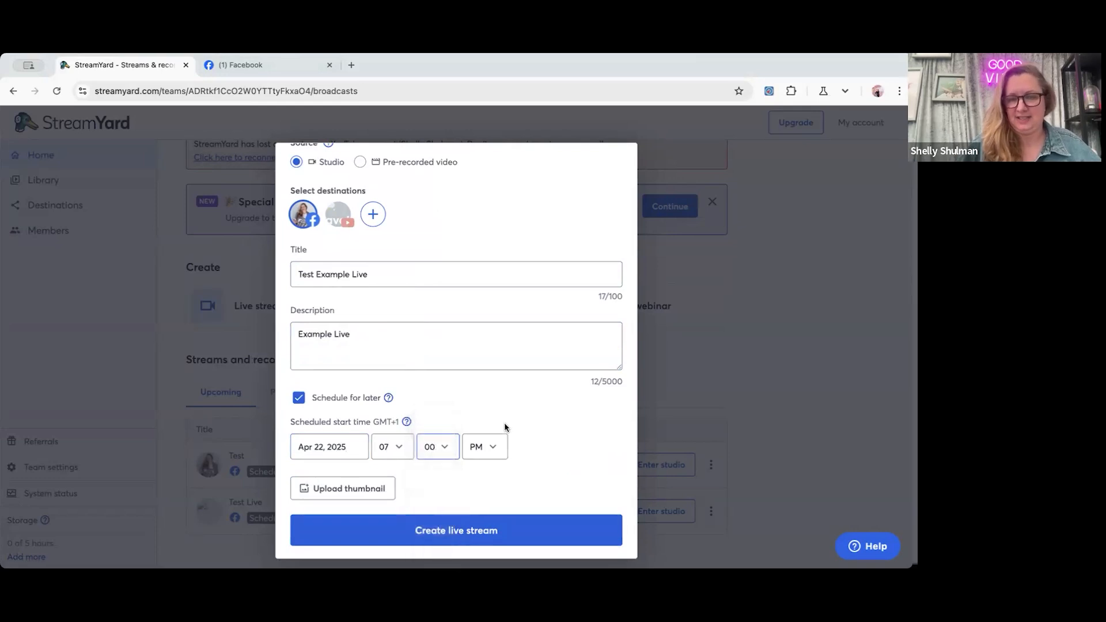
# Upload the photo of the woman with a laptop over her face as thumbnail, cropped to the image's lower part.
pyautogui.scroll(-1, 505, 427)
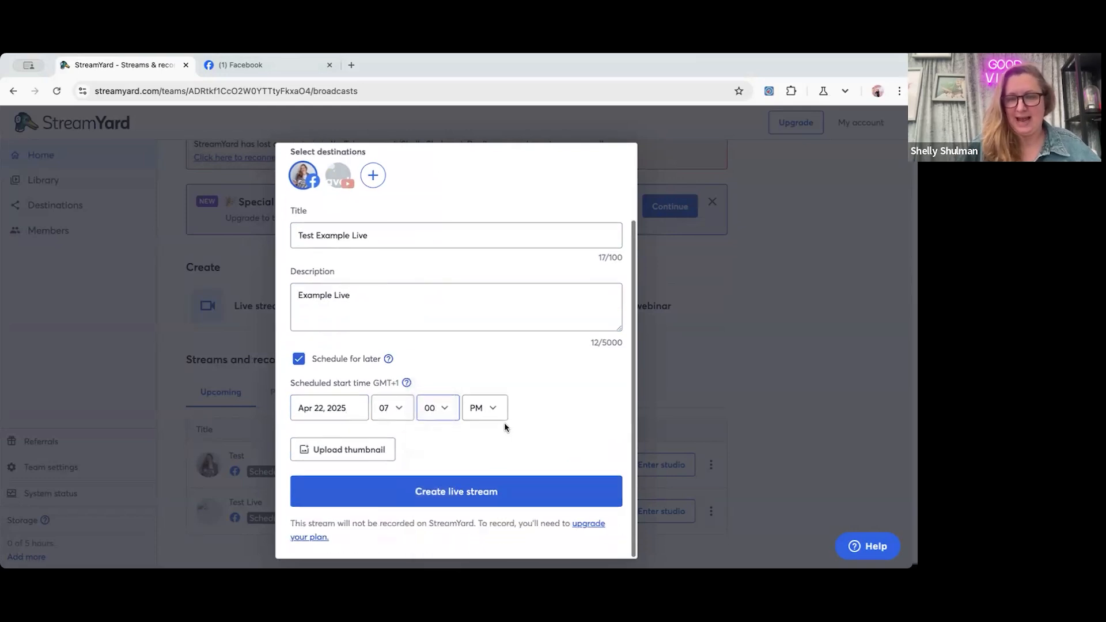
pyautogui.click(334, 457)
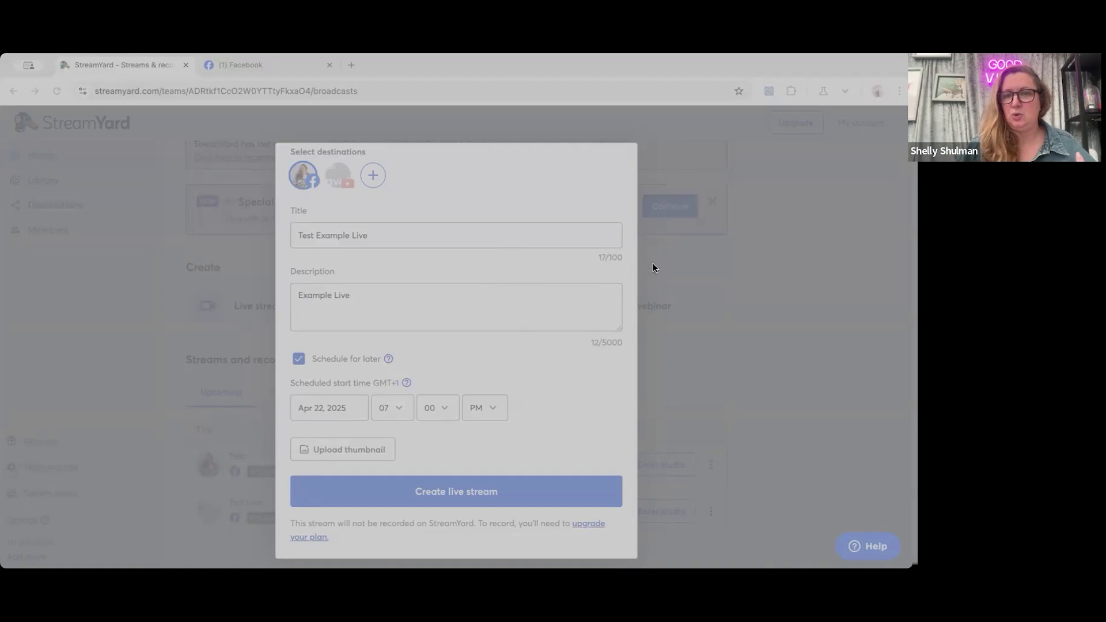
pyautogui.click(672, 433)
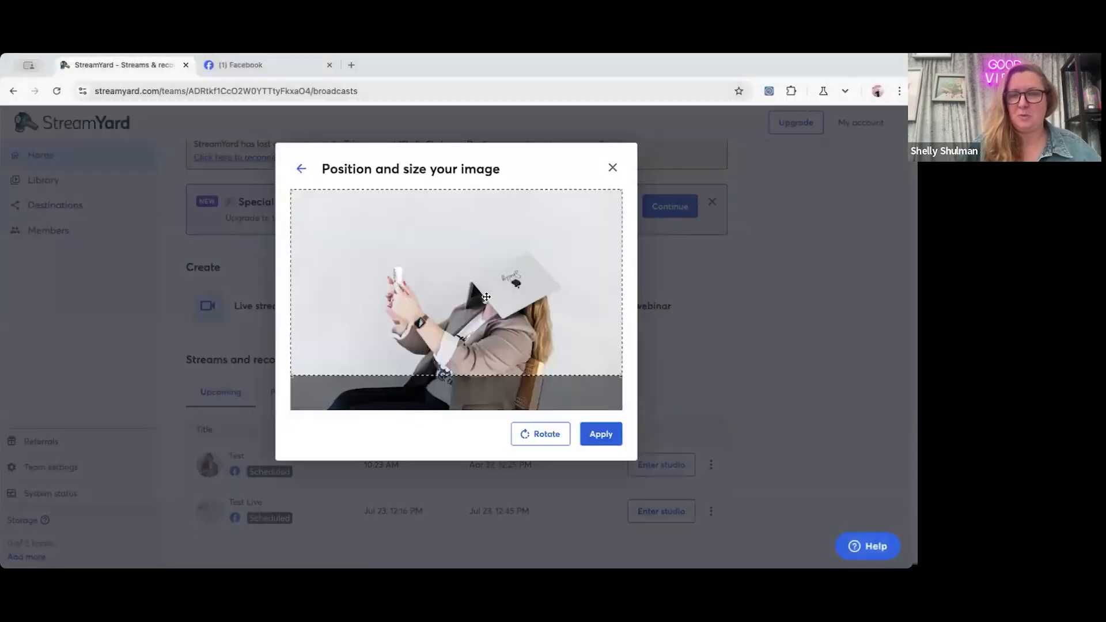
pyautogui.moveTo(486, 297); pyautogui.dragTo(486, 357)
pyautogui.click(603, 437)
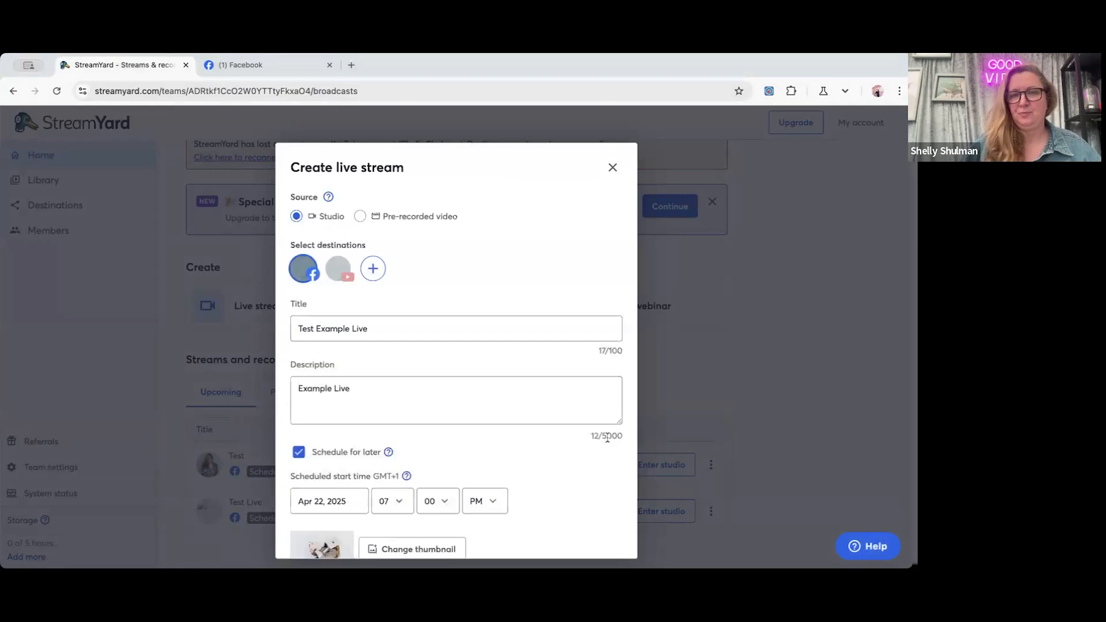
# Create the scheduled live stream with the entered details.
pyautogui.scroll(-3, 385, 347)
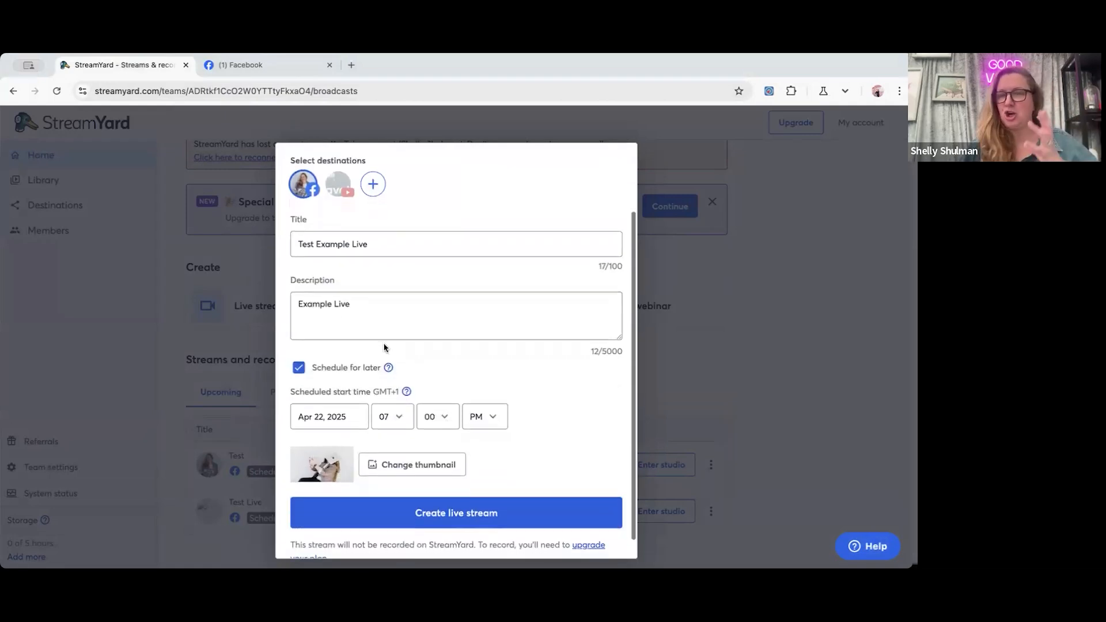
pyautogui.click(432, 521)
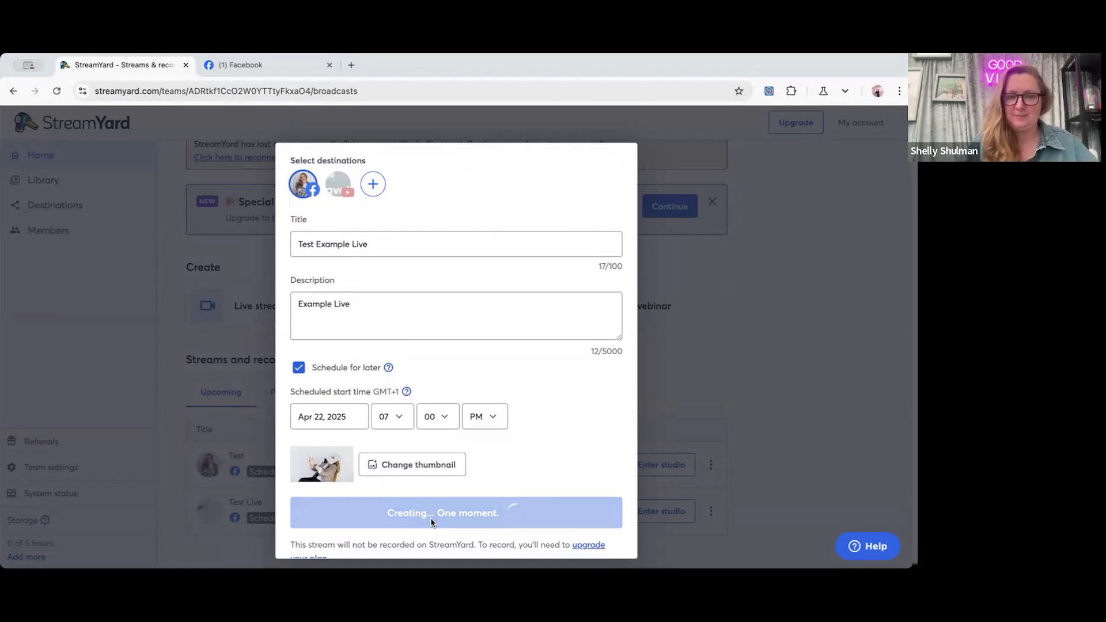
pyautogui.scroll(-1, 431, 521)
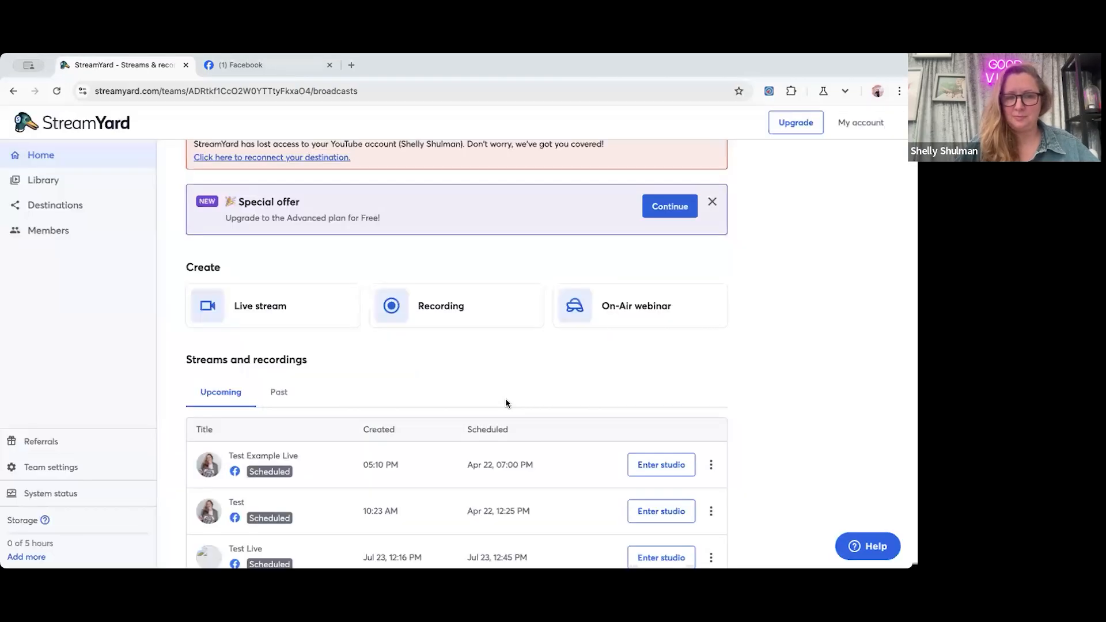
# Enter the studio of the Test Example Live stream with the default display name and dismiss the Scenes introduction.
pyautogui.scroll(-1, 506, 403)
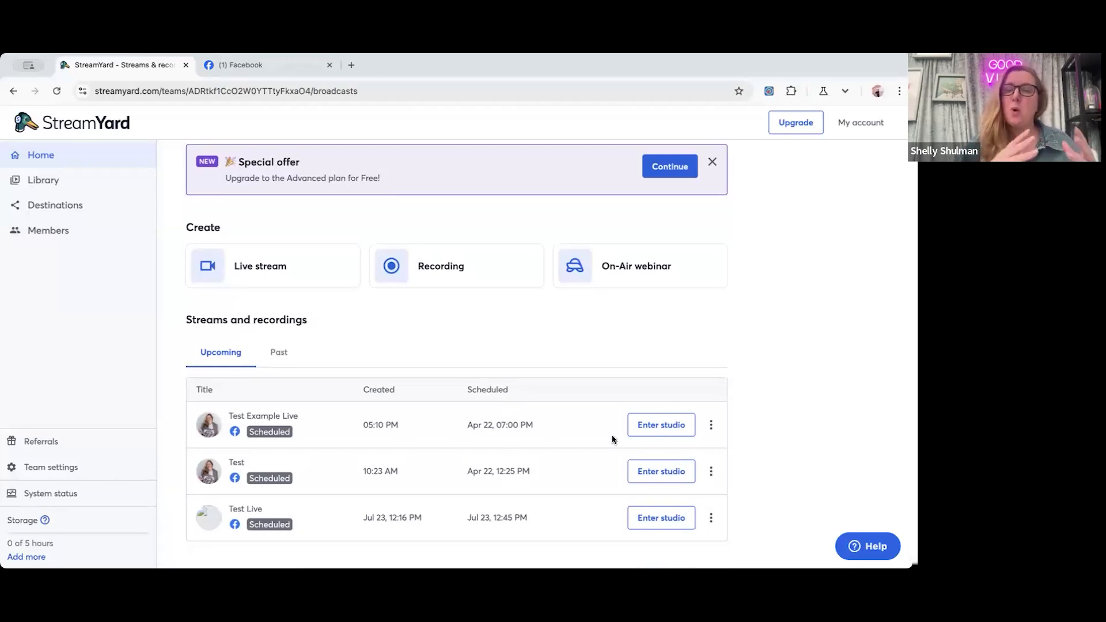
pyautogui.click(645, 429)
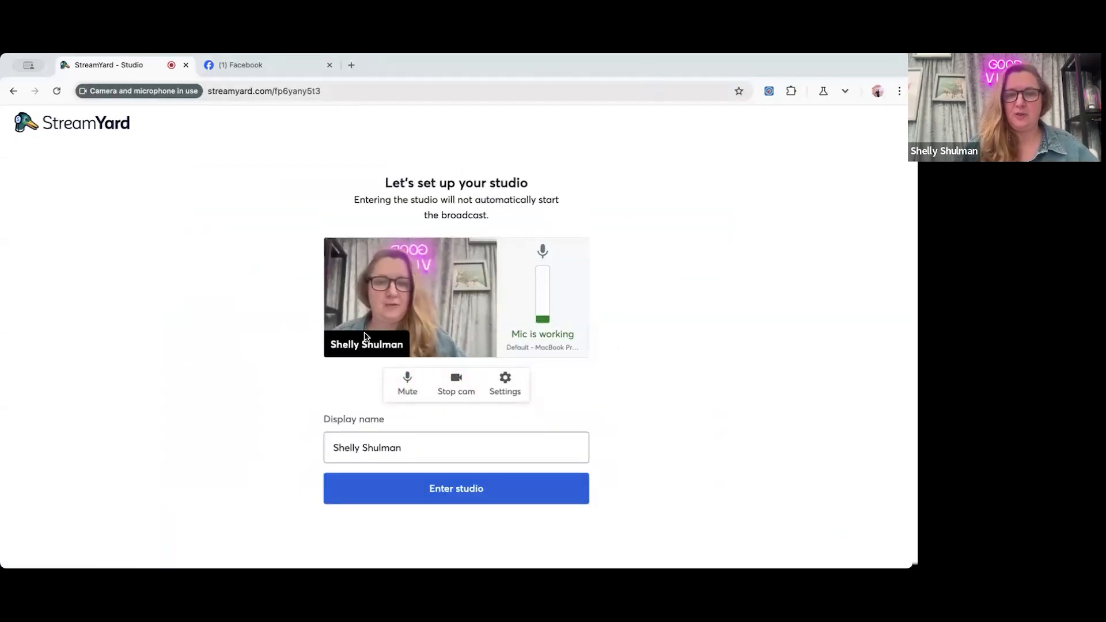
pyautogui.click(435, 487)
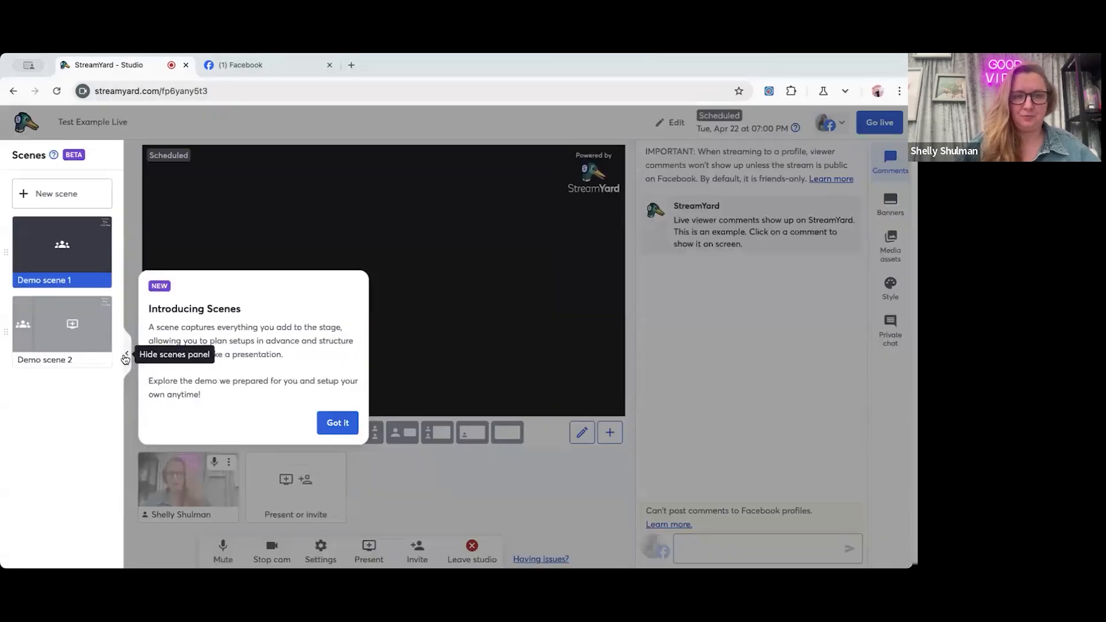
pyautogui.click(334, 423)
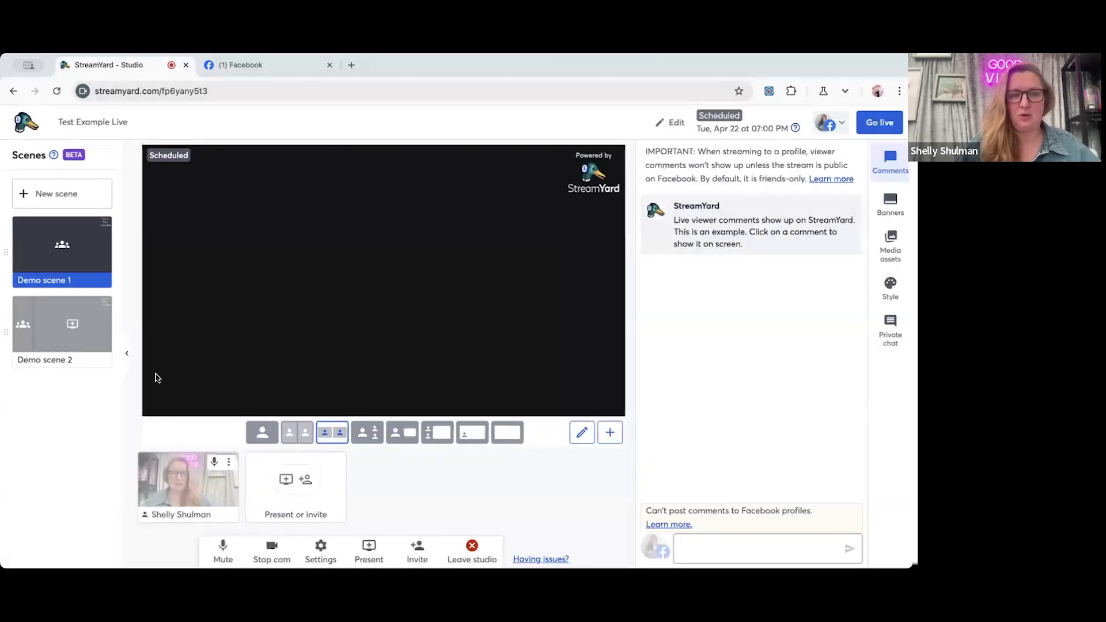
# Hide the scenes list and add the host's camera to the stage.
pyautogui.click(126, 355)
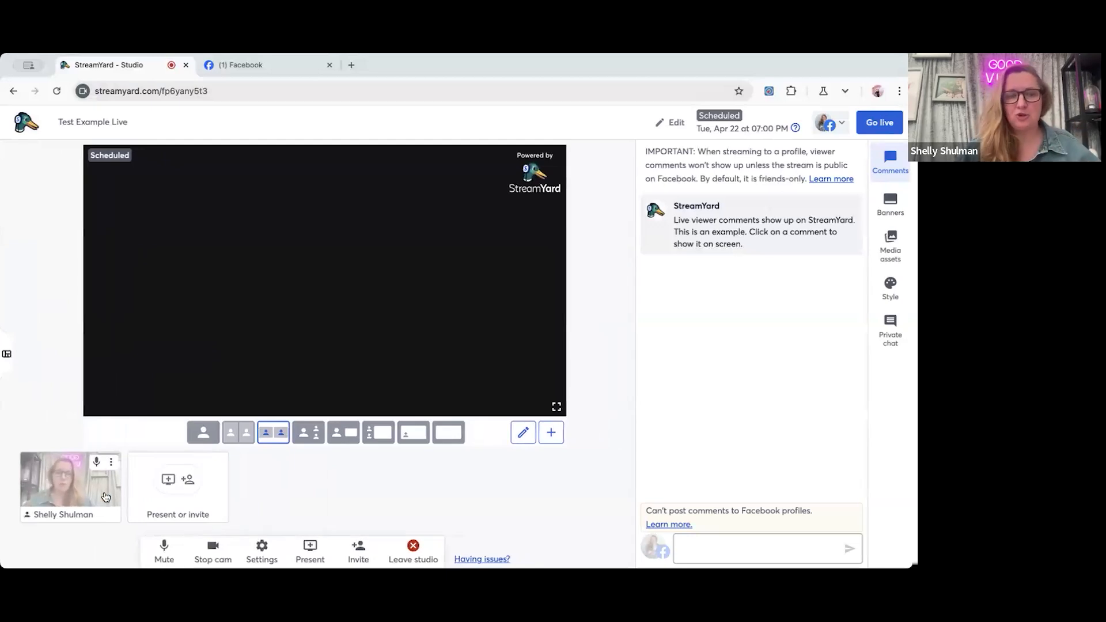
pyautogui.moveTo(80, 489)
pyautogui.click(68, 489)
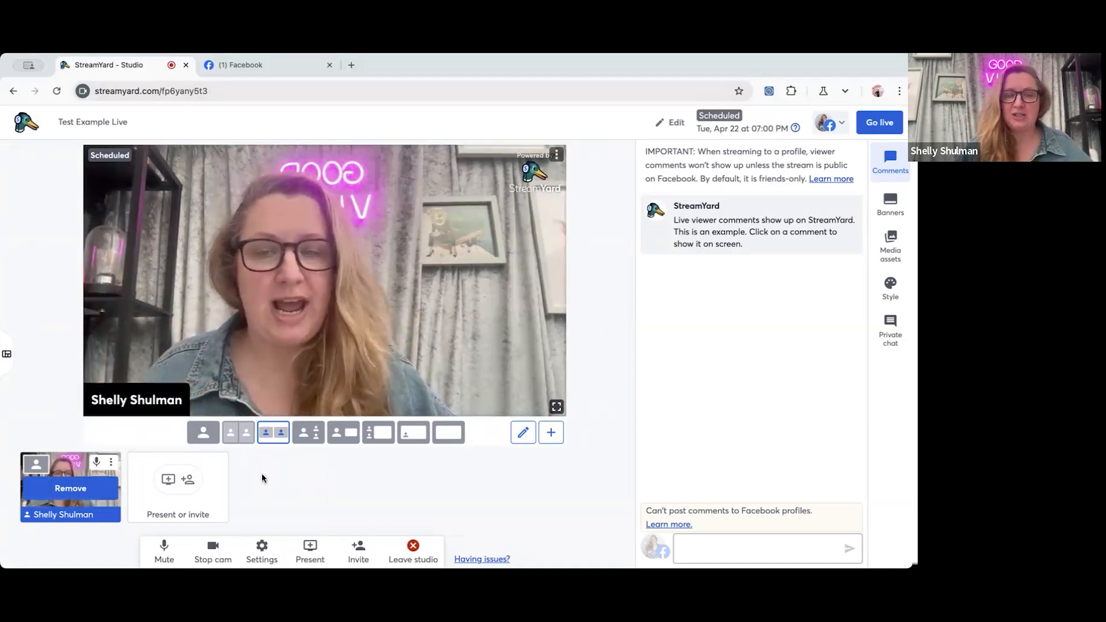
# Look through the options for presenting content or inviting a guest, without choosing one.
pyautogui.click(170, 481)
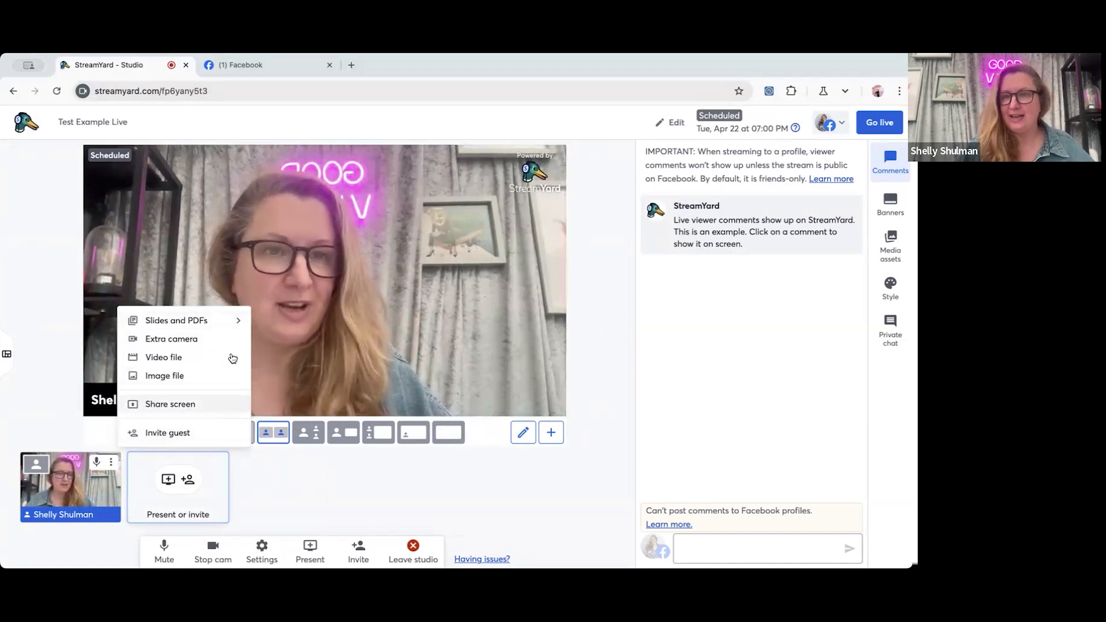
pyautogui.click(291, 480)
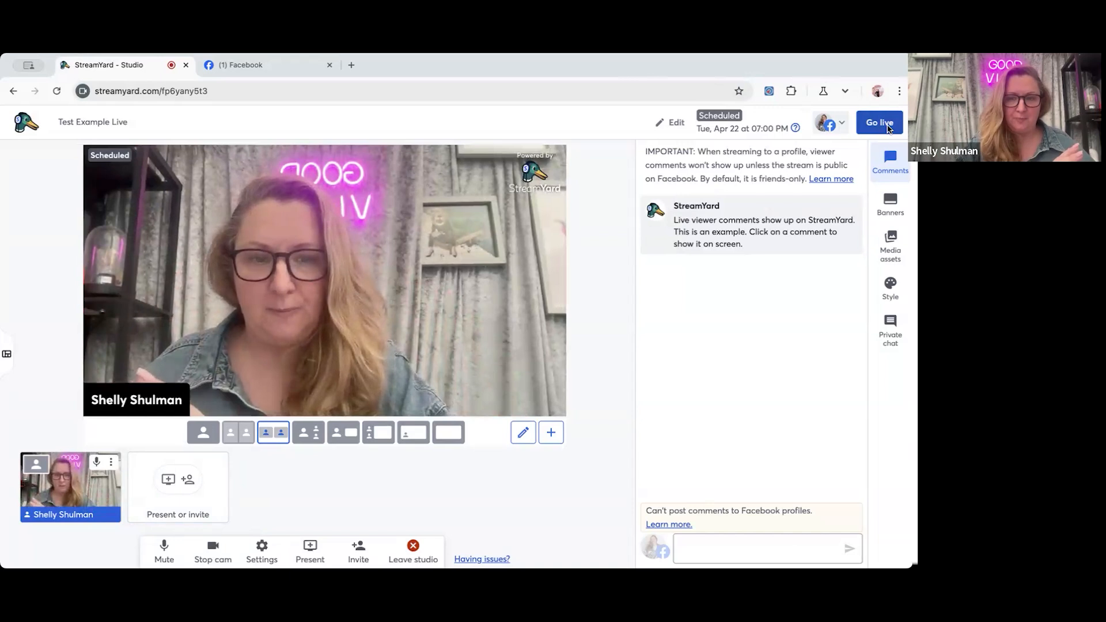
# Switch to Facebook, examine the group-sharing choices for the mini eggs post without sharing it, and return to the StreamYard studio.
pyautogui.click(279, 65)
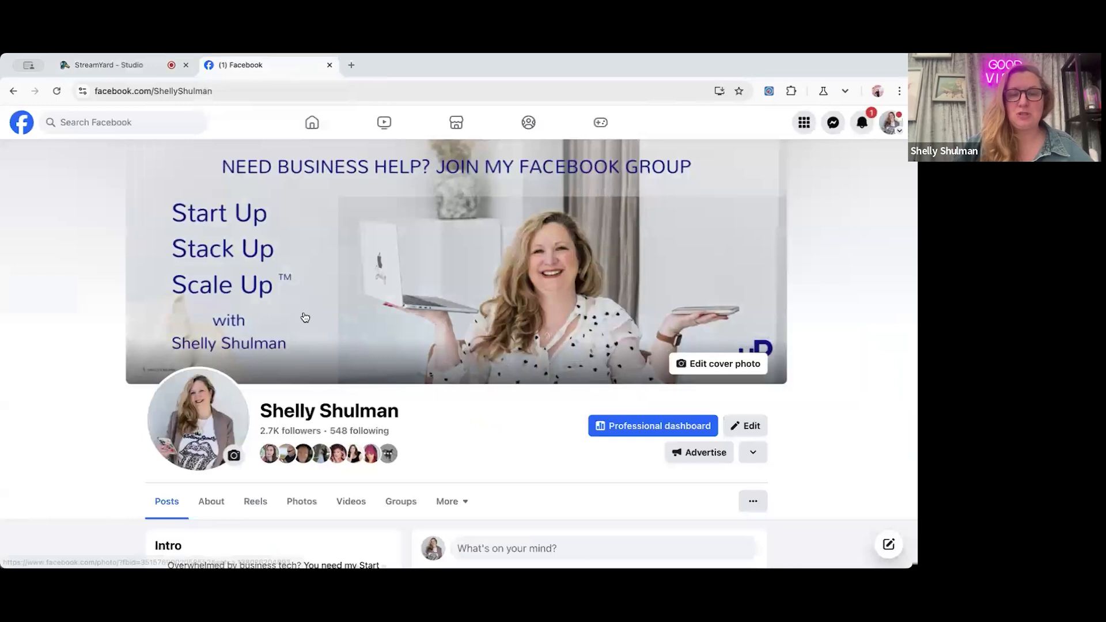
pyautogui.scroll(-4, 306, 317)
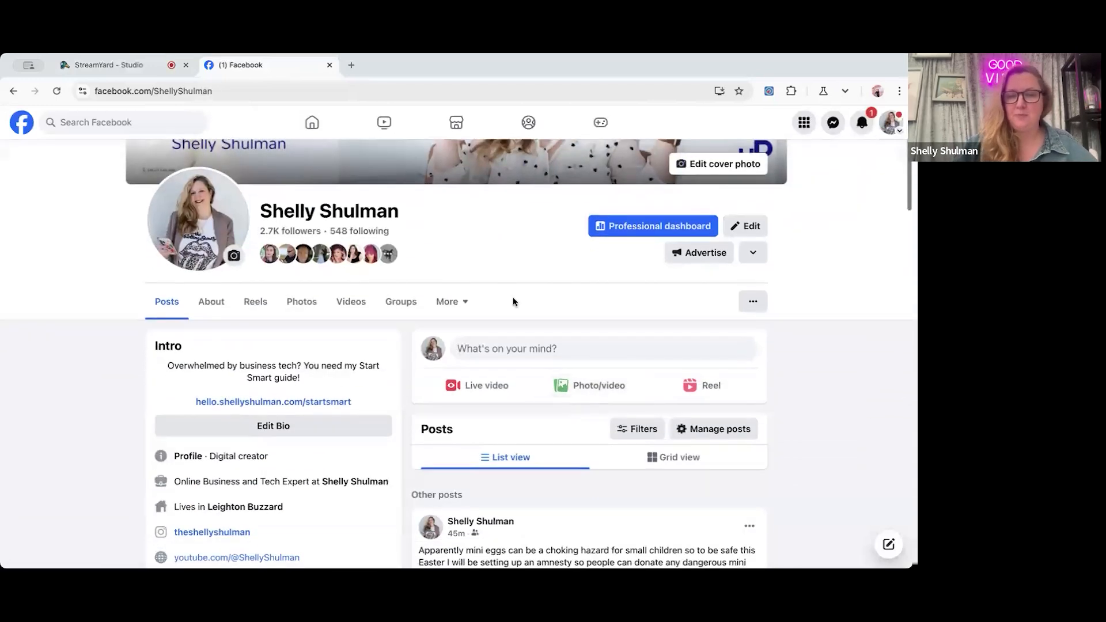
pyautogui.scroll(-3, 534, 425)
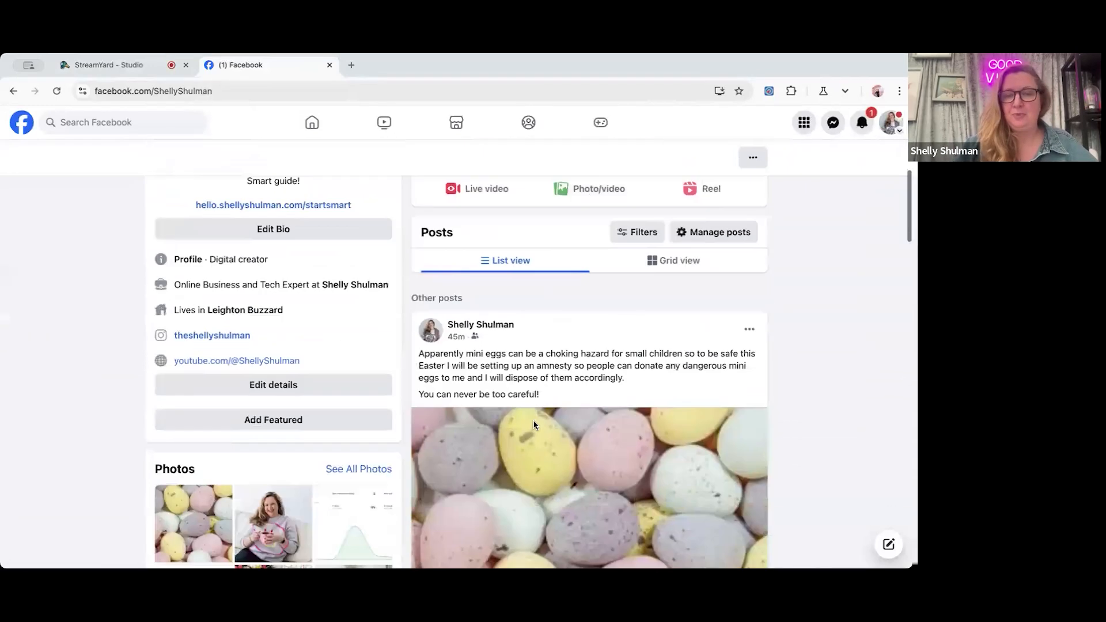
pyautogui.scroll(-5, 535, 425)
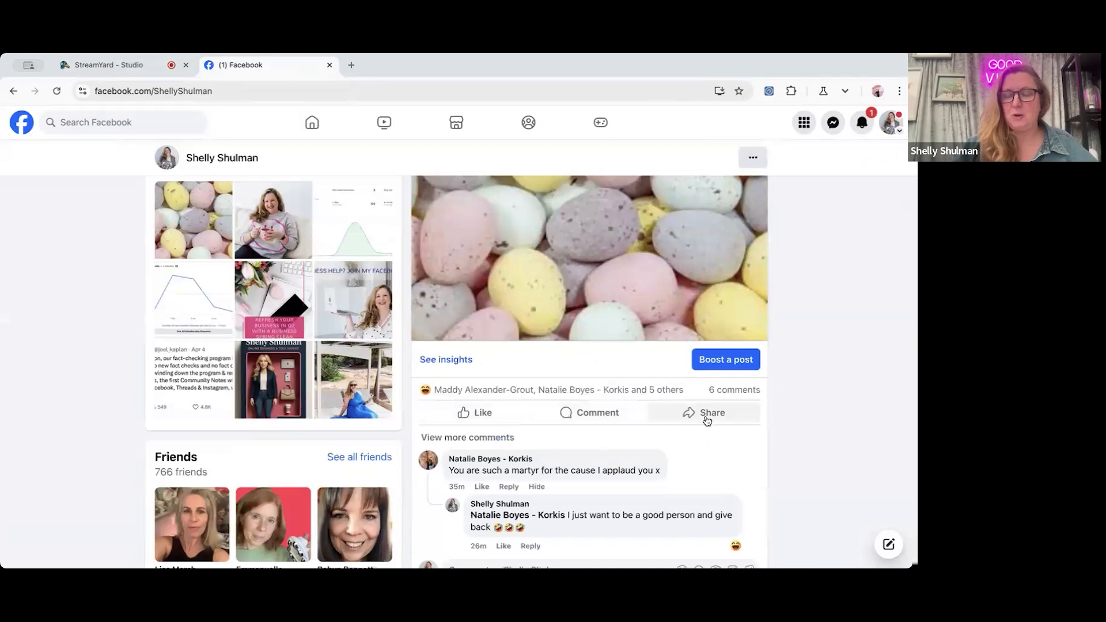
pyautogui.click(715, 421)
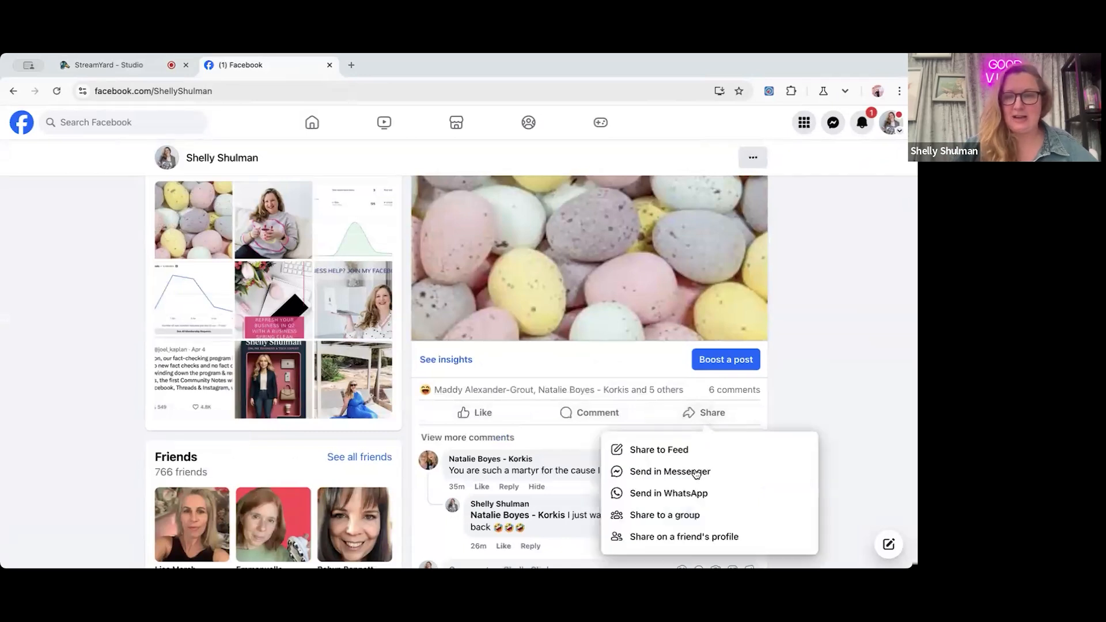
pyautogui.click(691, 512)
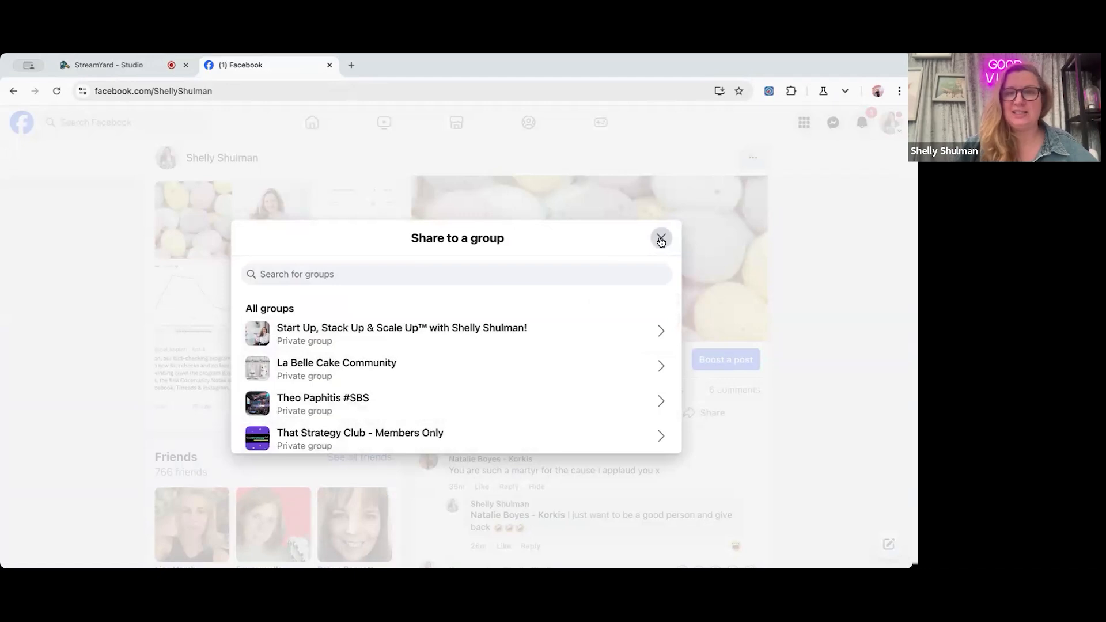
pyautogui.click(133, 64)
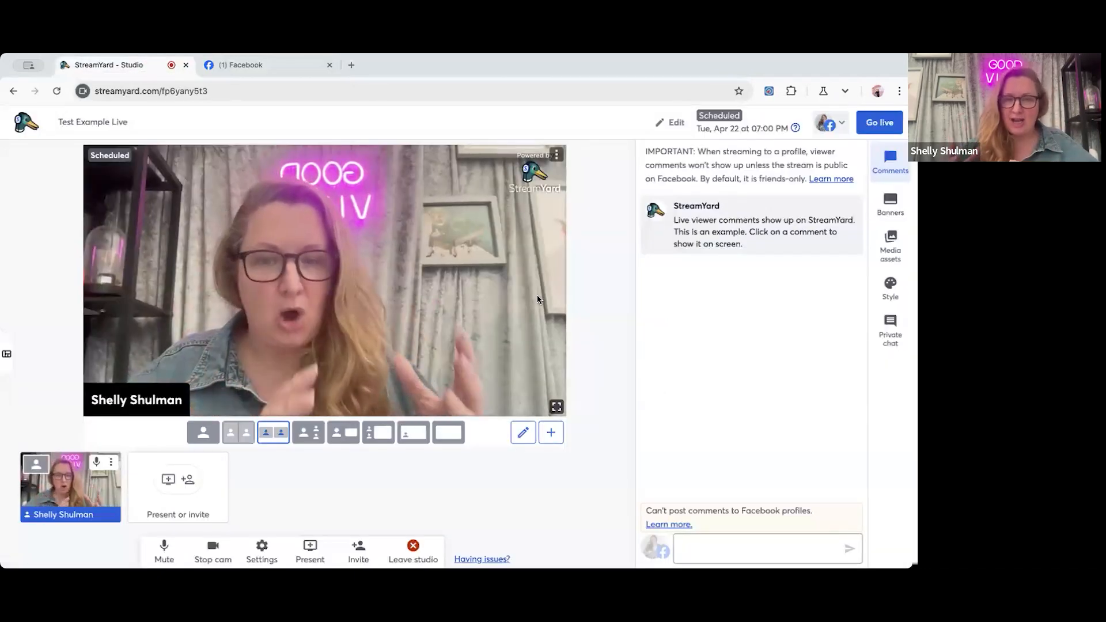